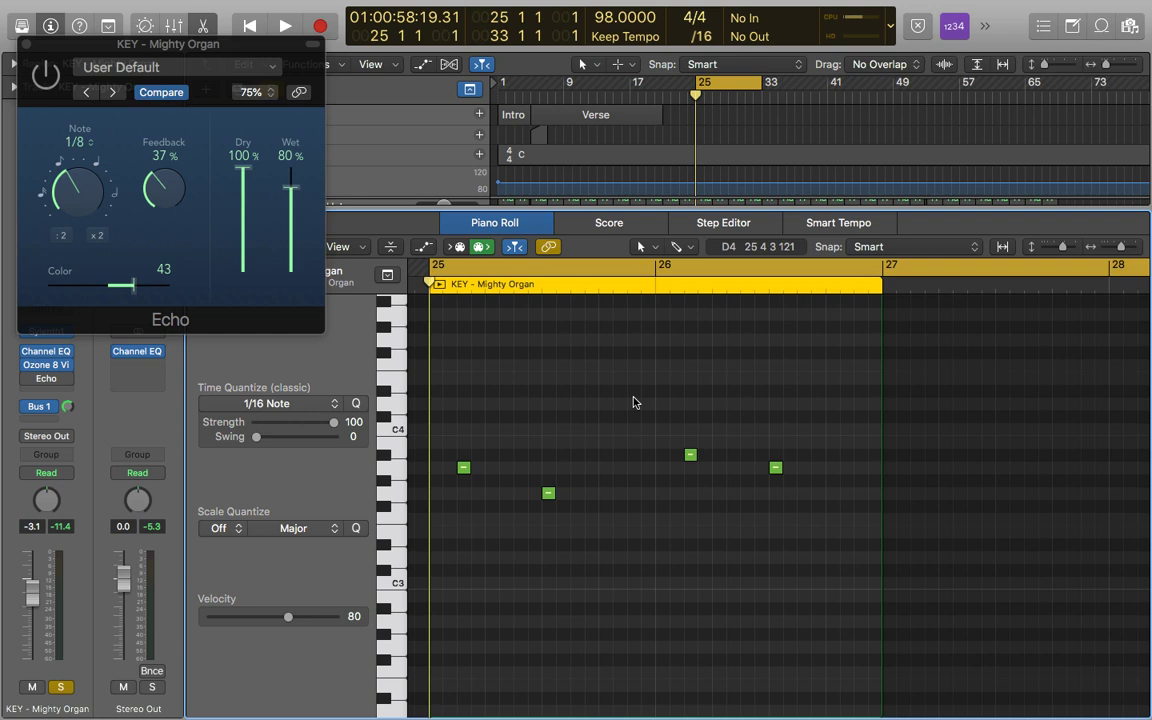
Audition the organ part with the Echo at its original 1/8 note value
key("space")
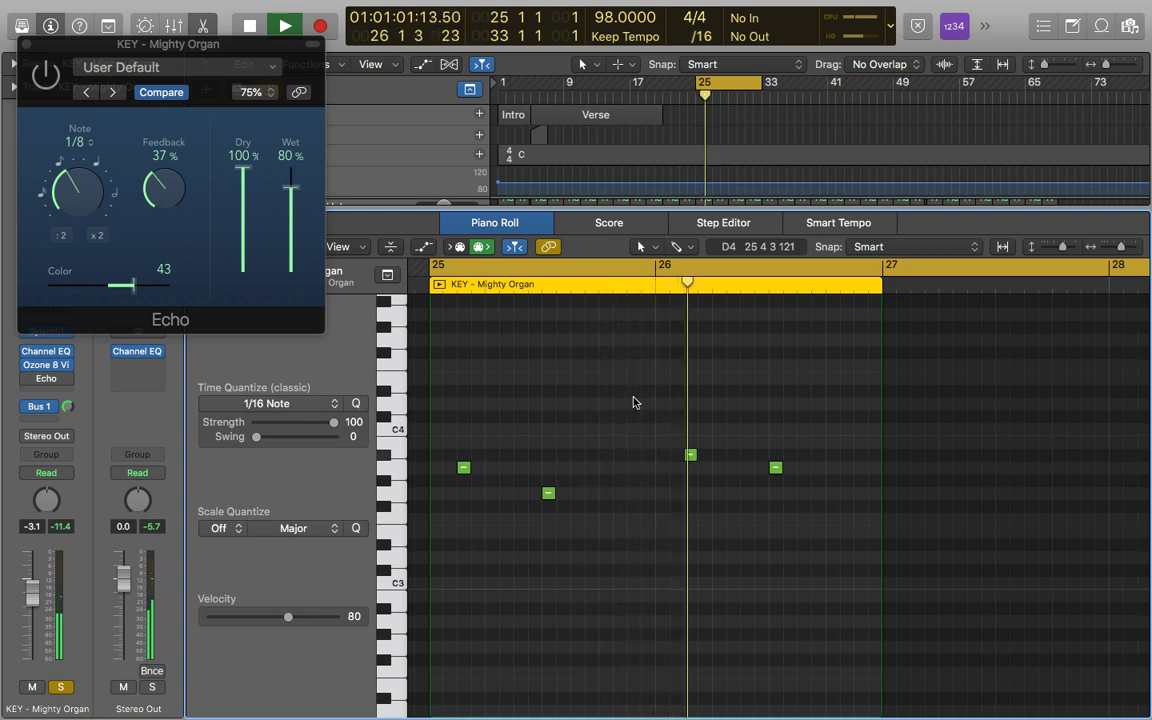
key("space")
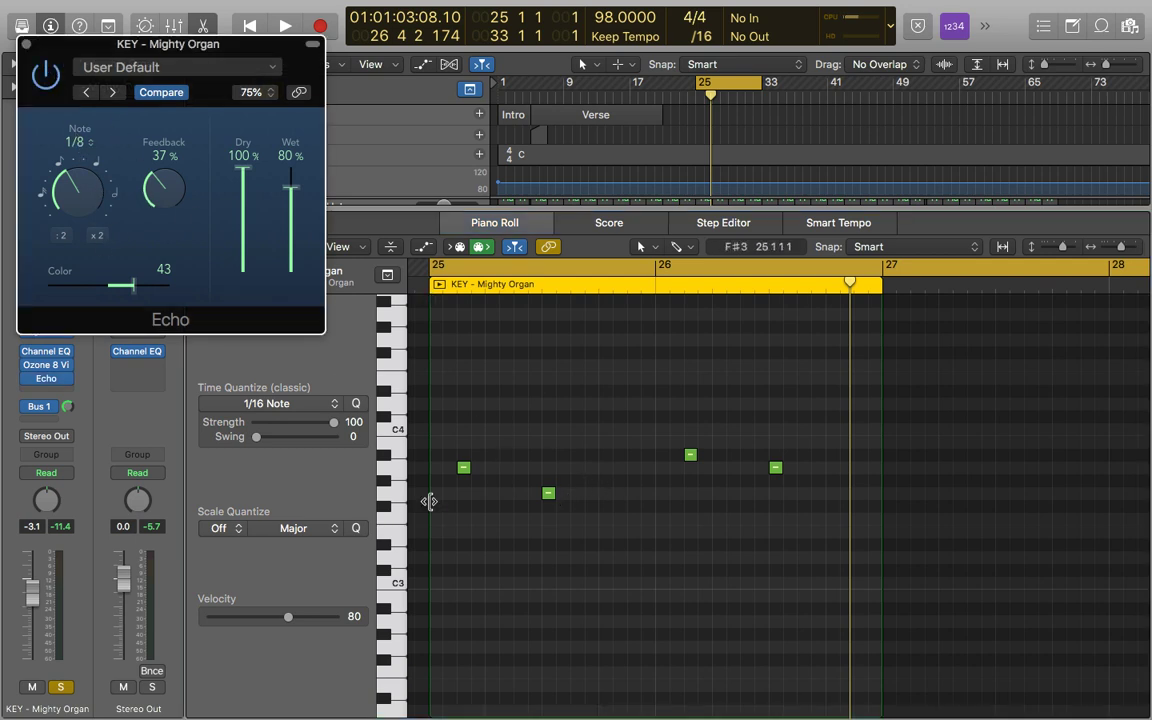
key("space")
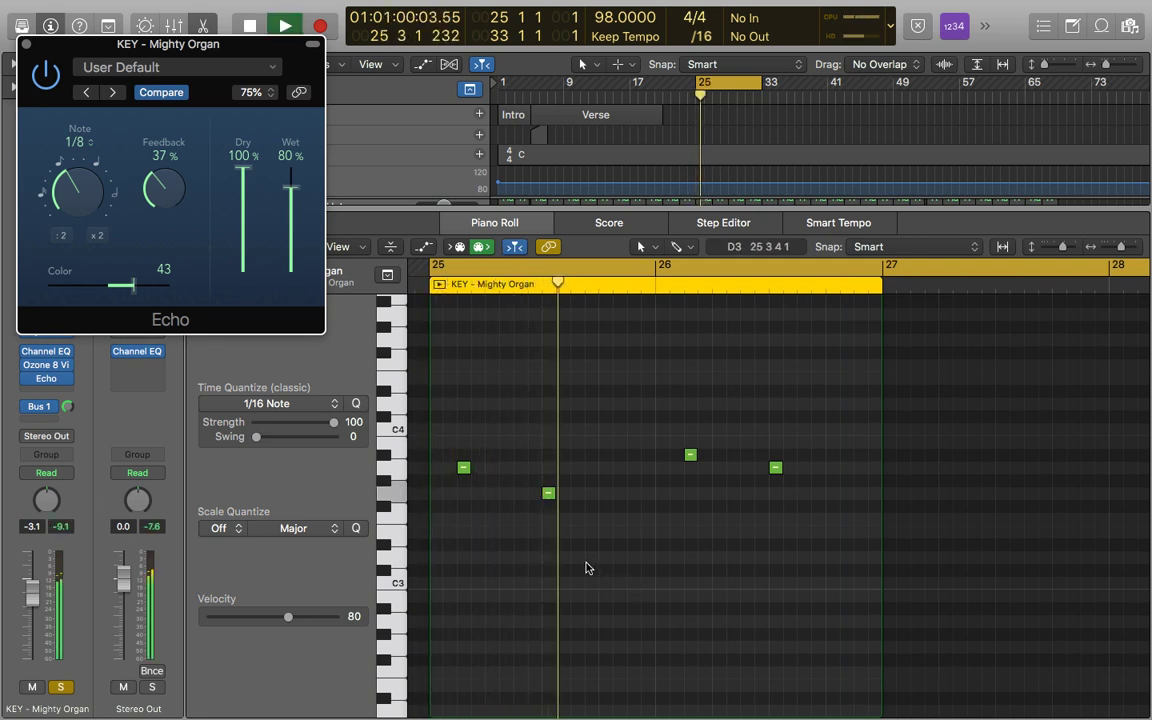
key("space")
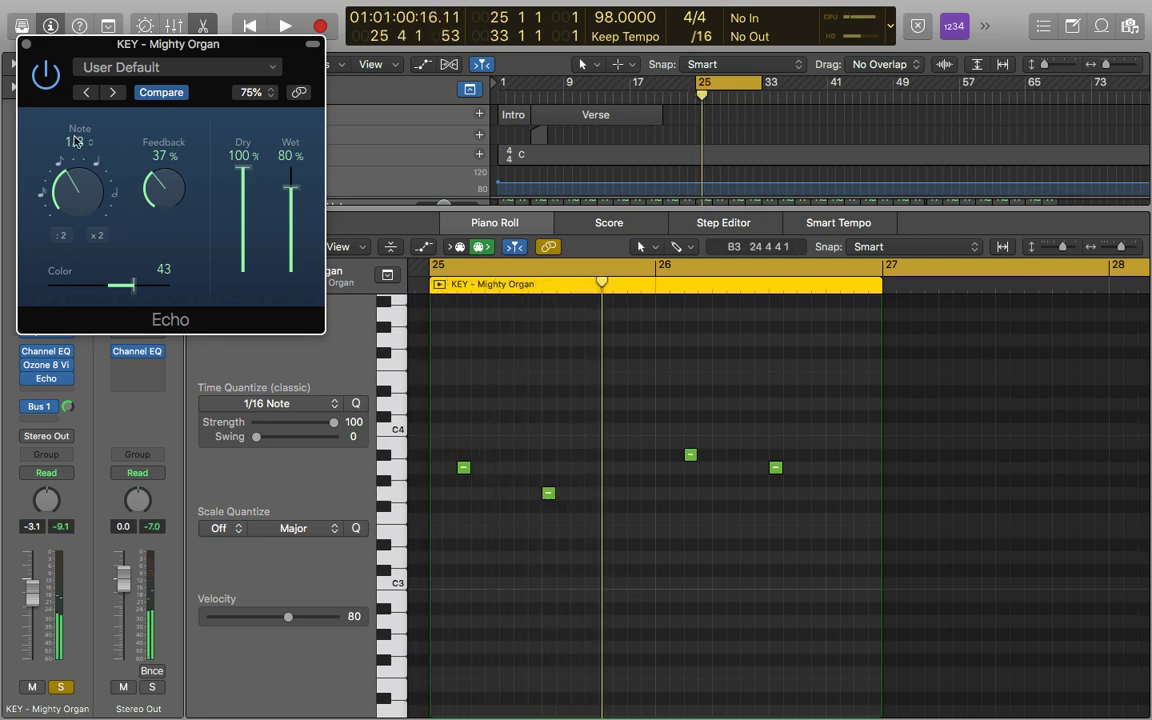
Try a 1/4 Echo note value and listen to it
left_click(72, 141)
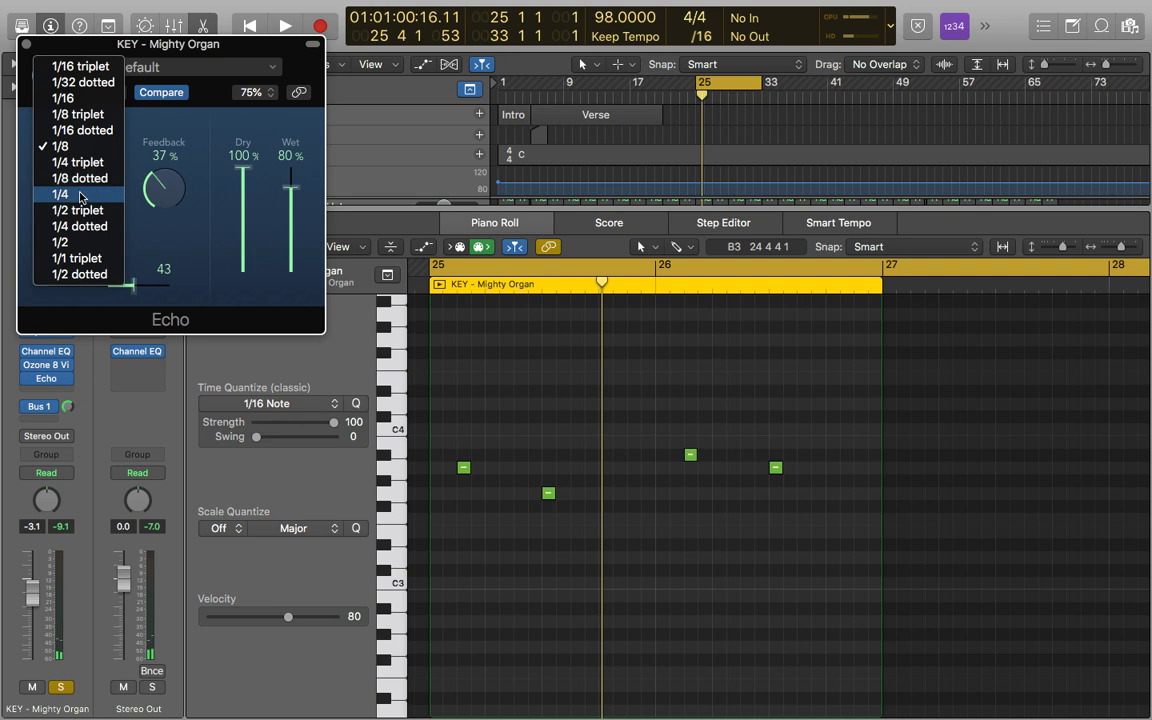
left_click(85, 193)
key("space")
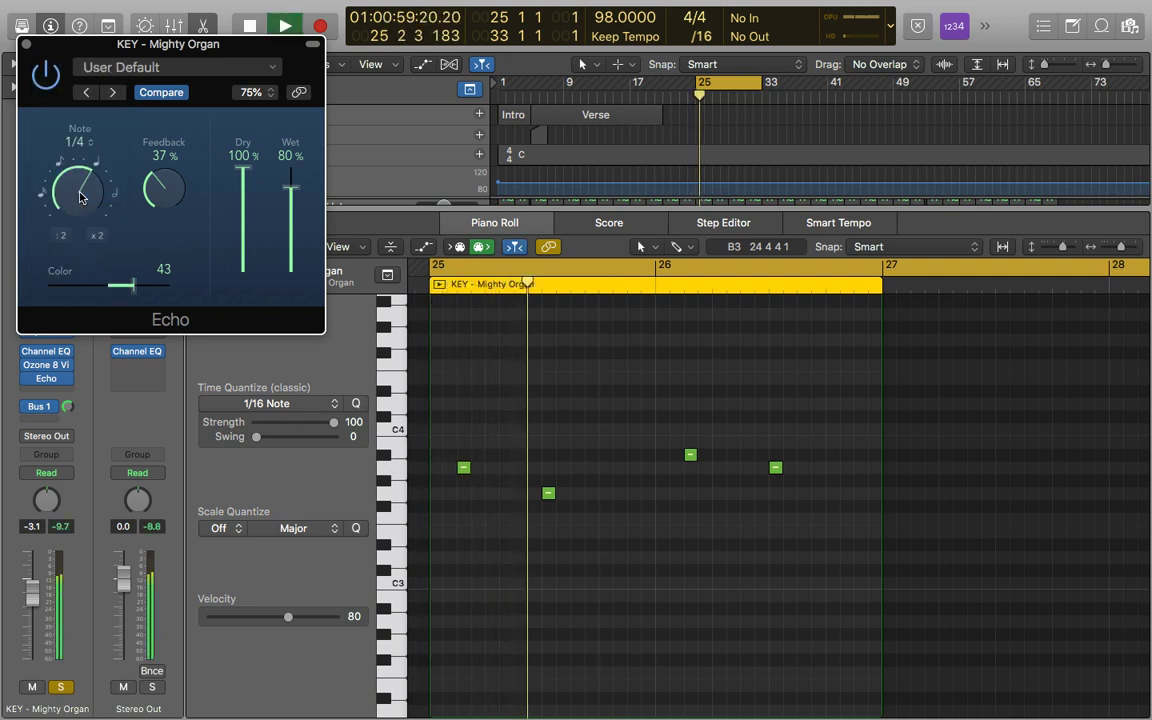
key("space")
Switch the Echo note value to 1/8 triplet and audition the repeats
left_click(76, 141)
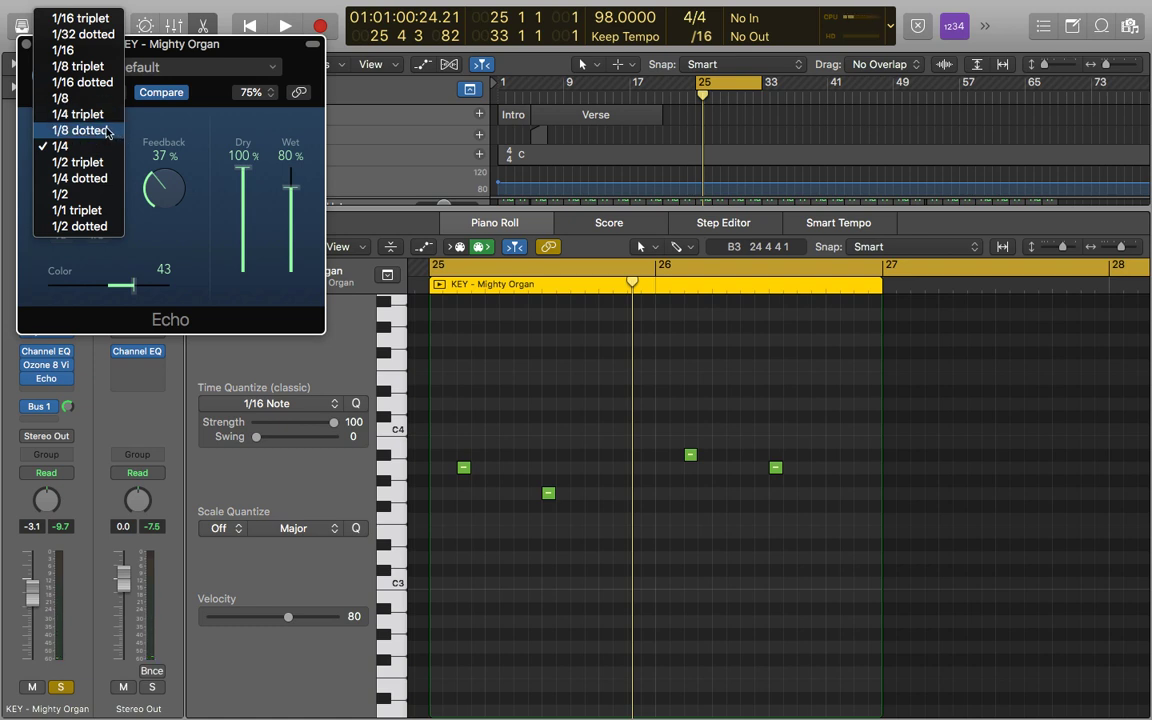
left_click(108, 67)
key("space")
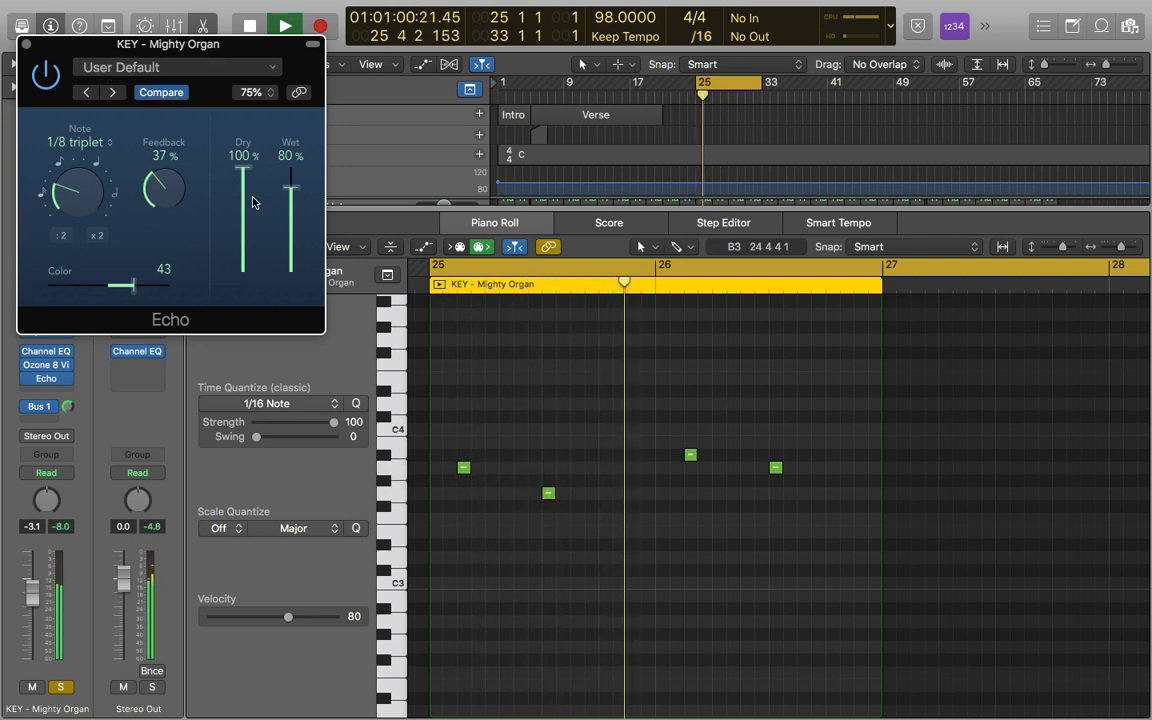
key("space")
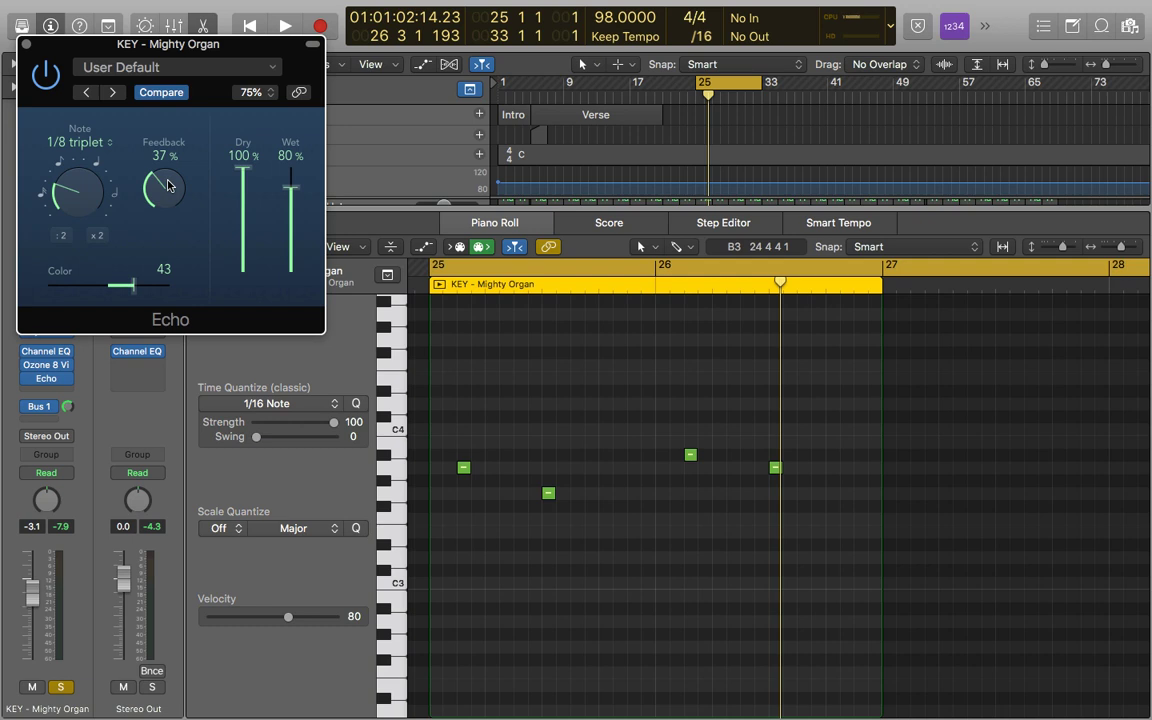
Sweep Echo feedback between about 25% and 67% while listening, settling on 43%
left_click_drag(168, 185, 167, 124)
key("space")
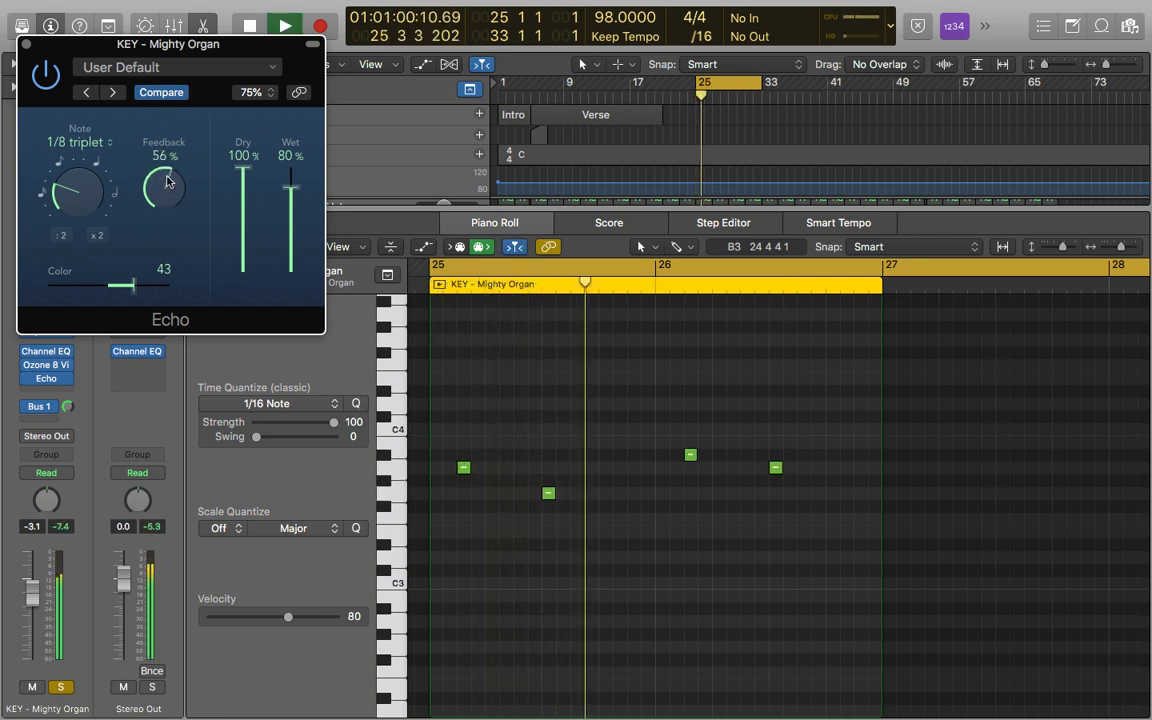
left_click_drag(167, 182, 172, 149)
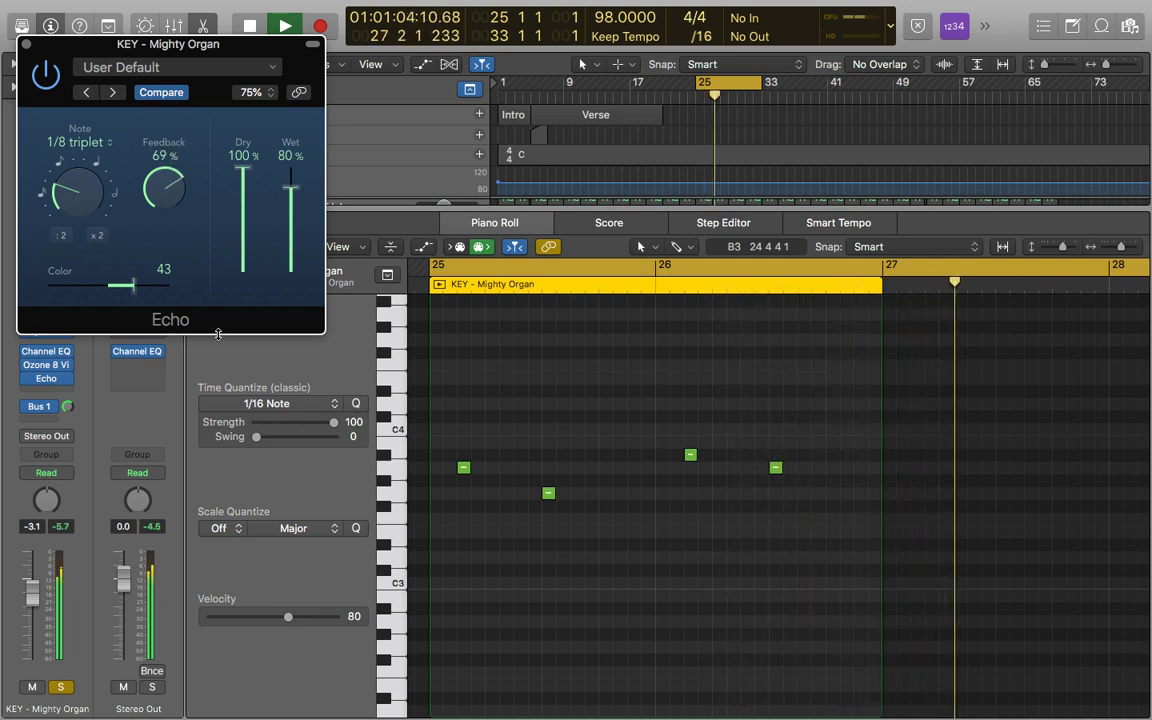
key("space")
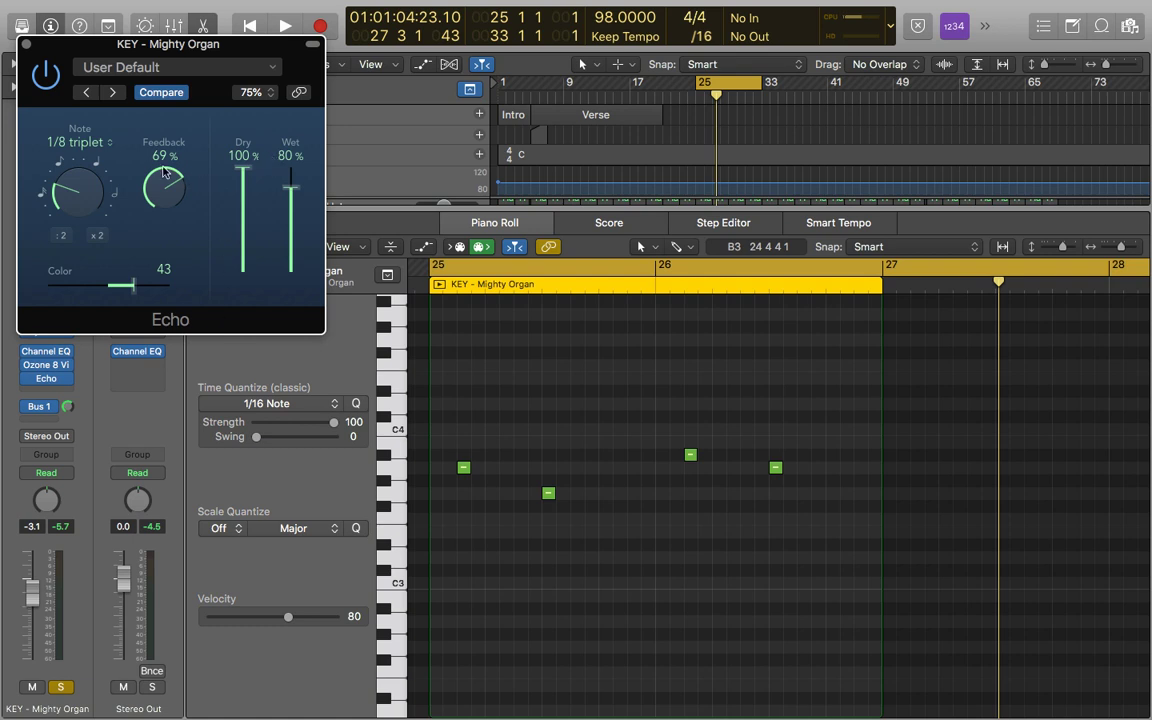
left_click_drag(163, 191, 168, 253)
Reset the Echo Color to 0, then audition it pushed toward brighter values
left_click(130, 289, "alt")
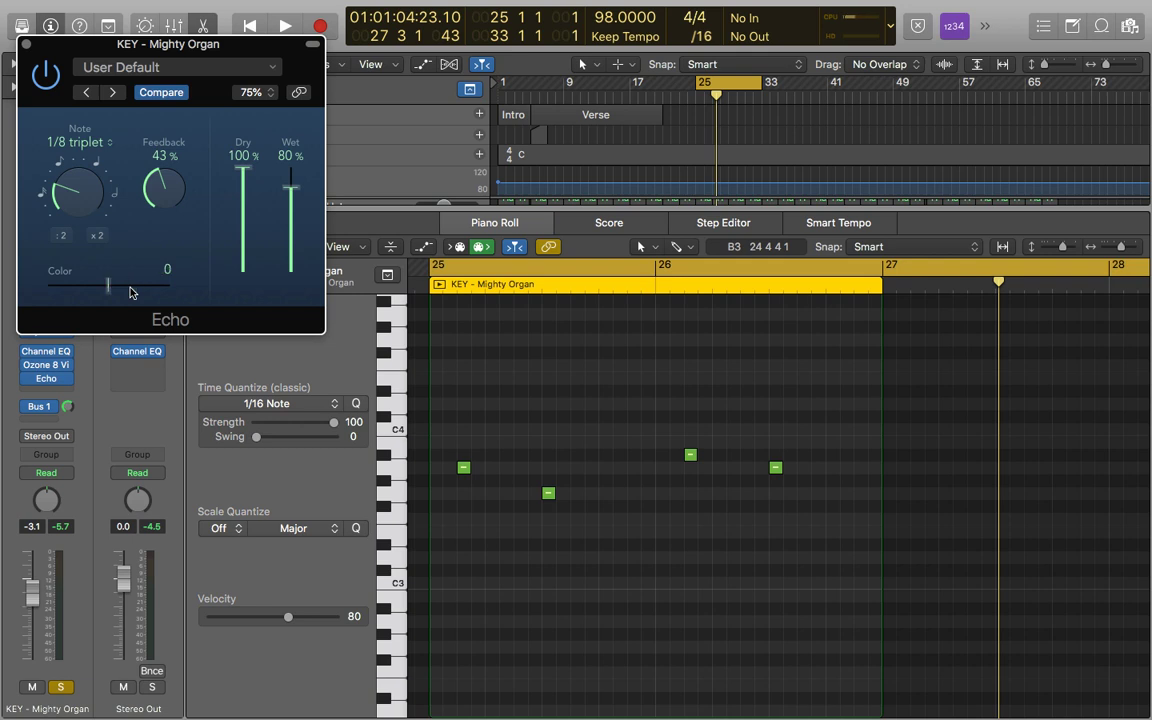
key("space")
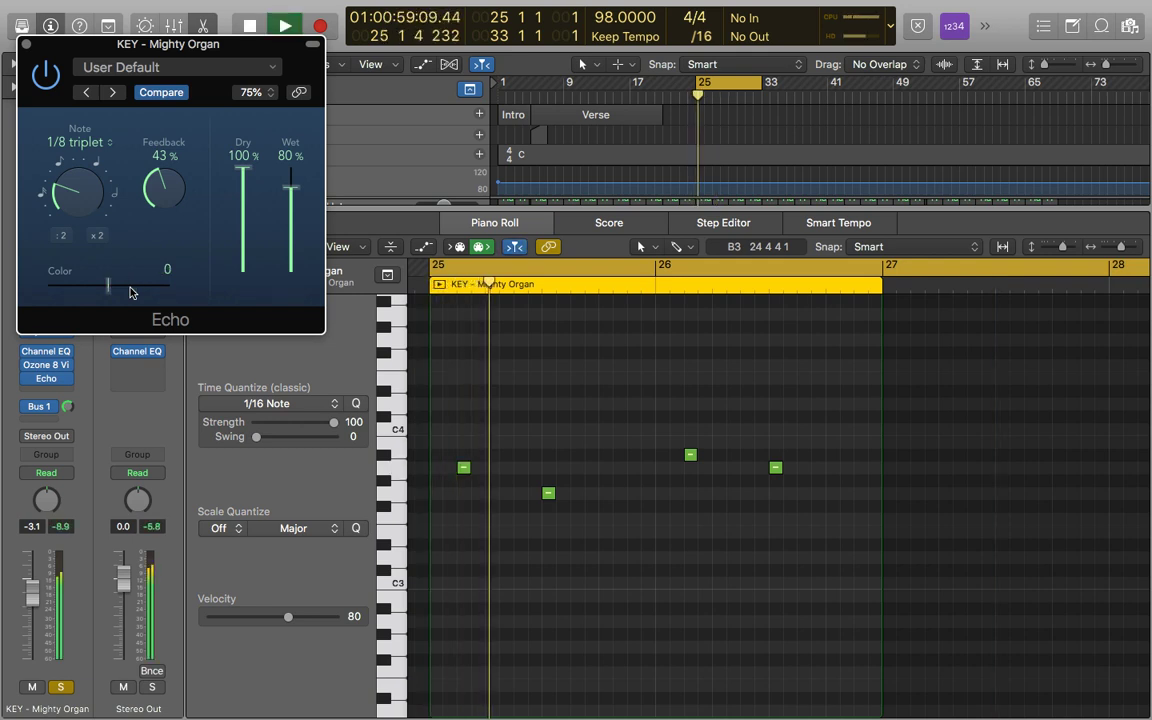
key("space")
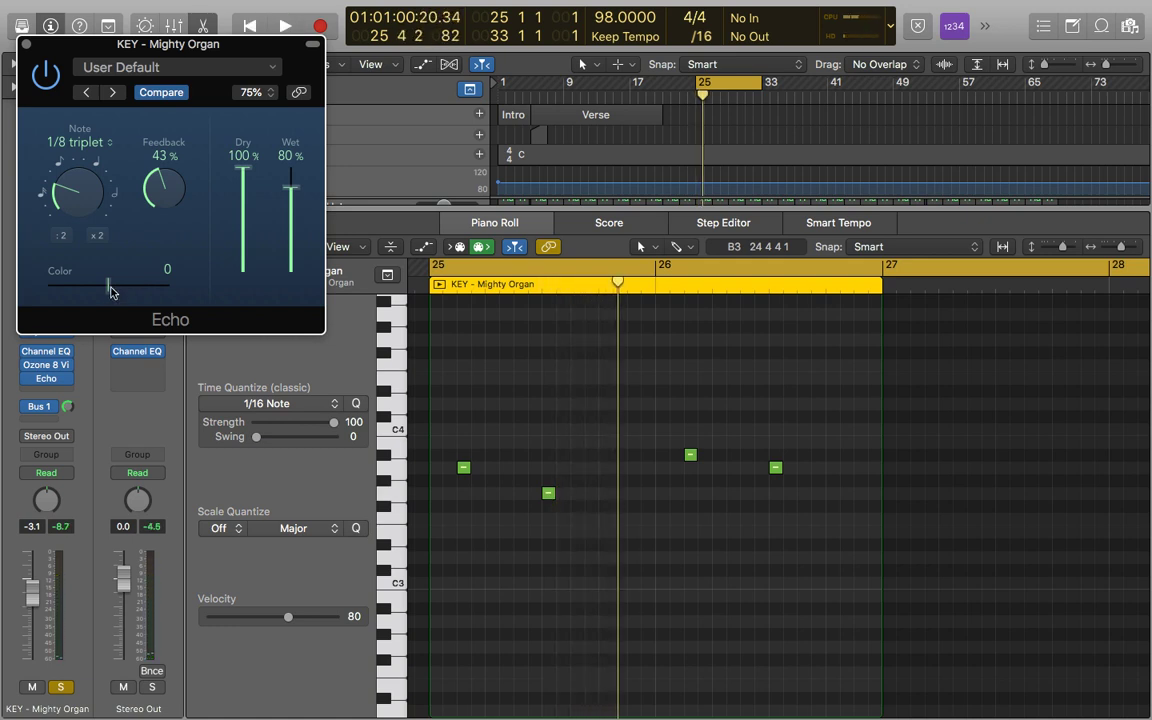
key("space")
left_click_drag(110, 289, 172, 289)
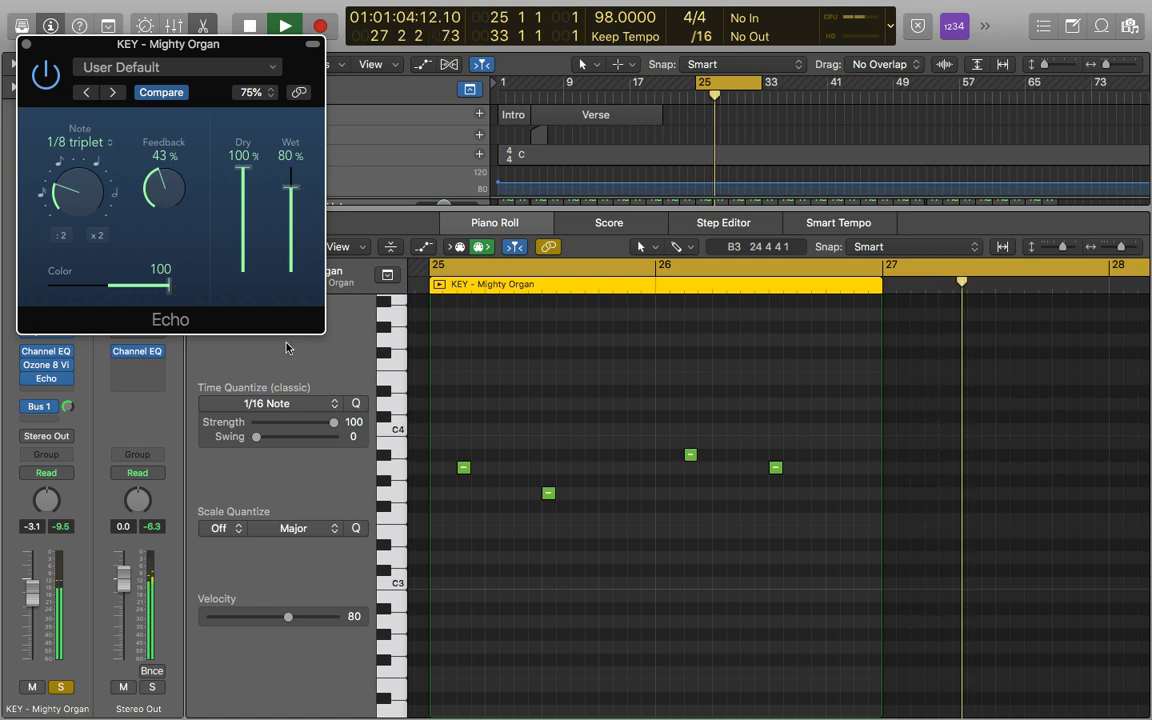
key("space")
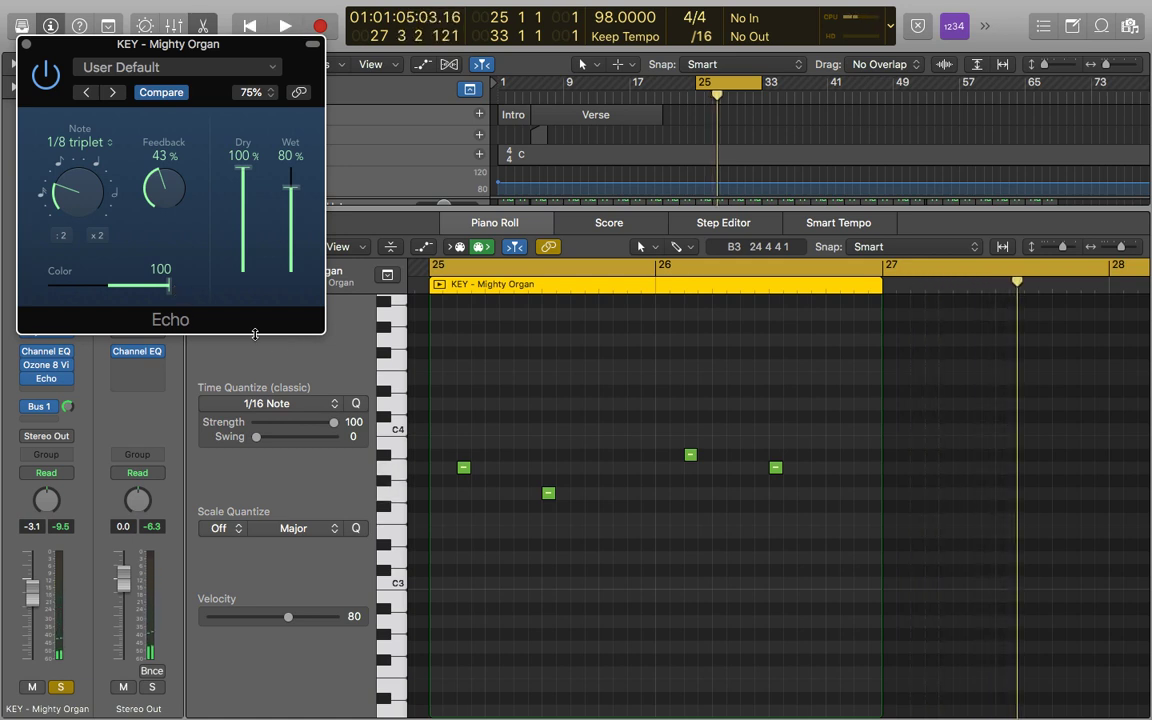
Pull the Echo Color down to -100 and listen to the darkest repeats
left_click_drag(170, 288, 136, 291)
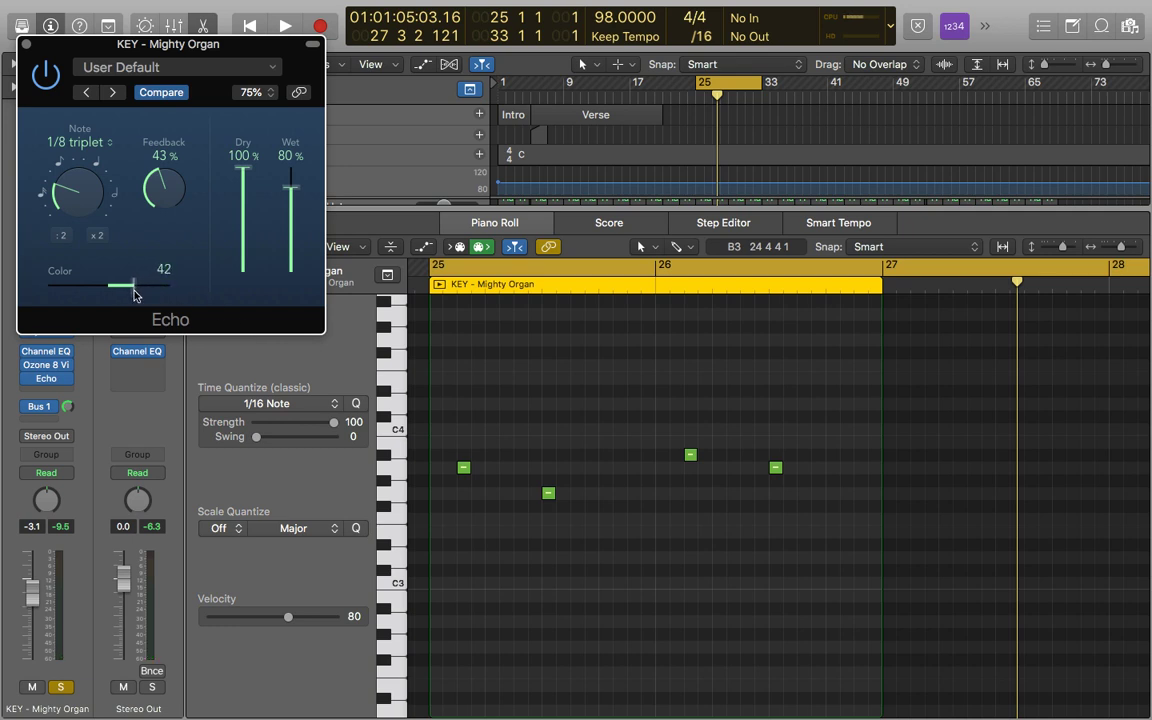
left_click_drag(135, 289, 24, 299)
mouse_move(116, 357)
key("space")
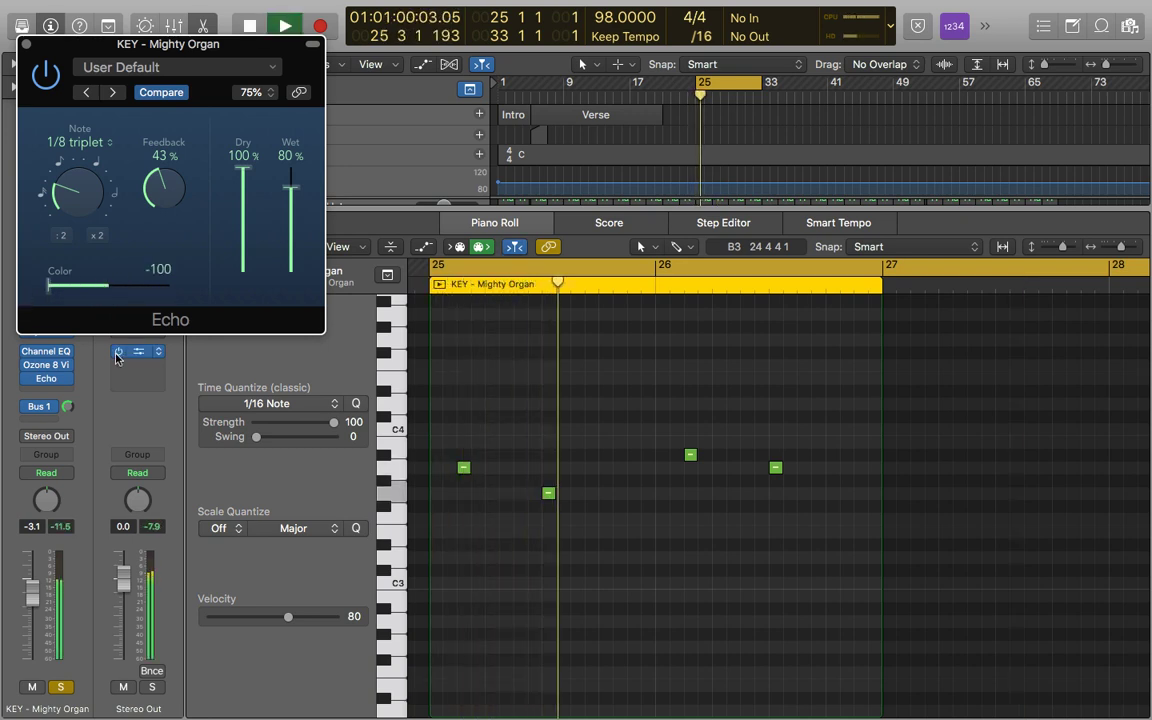
key("space")
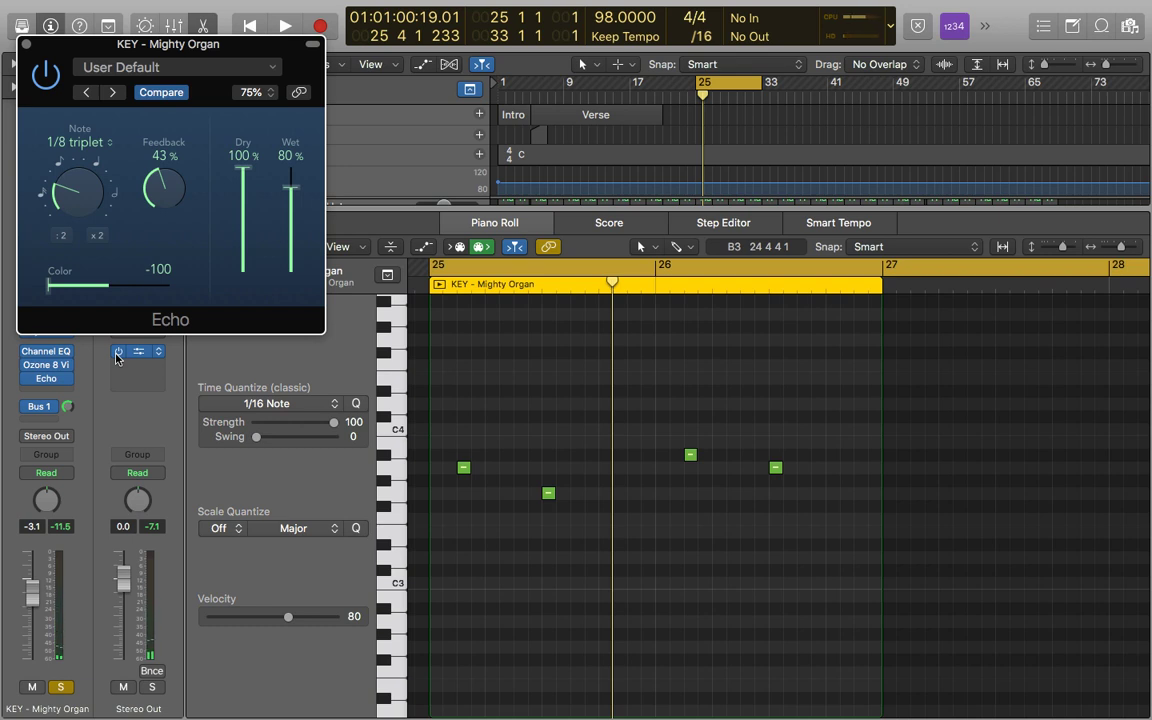
Raise the Echo Color to -30 during playback
key("space")
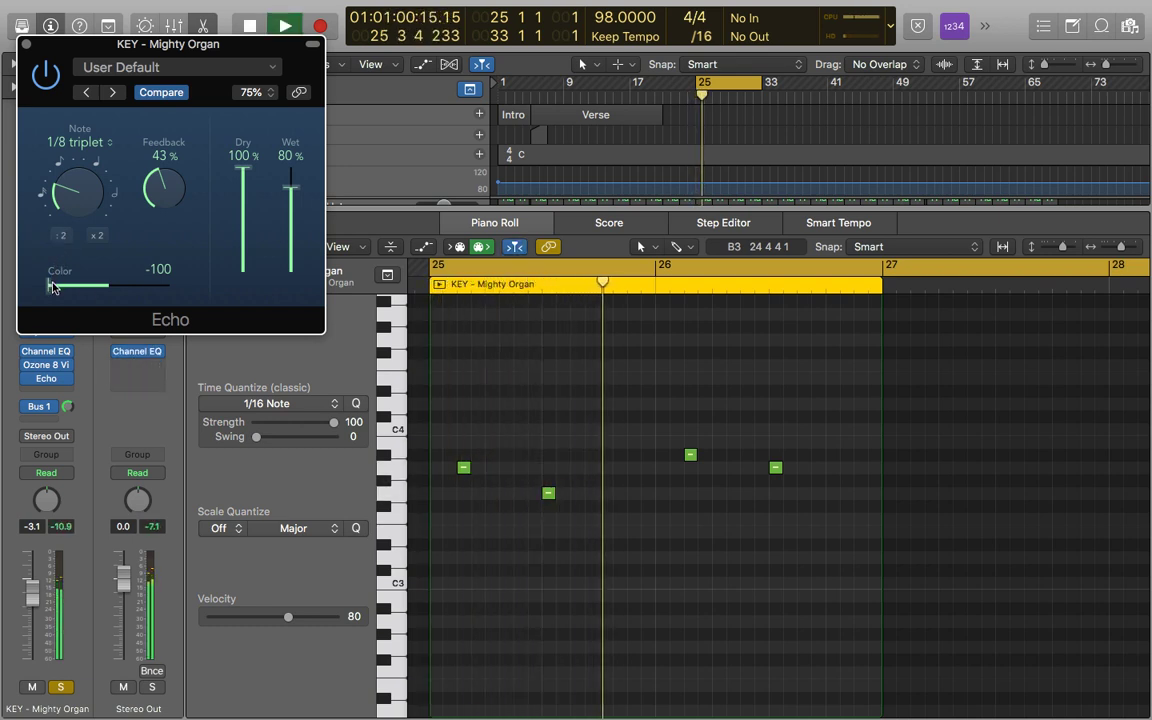
left_click_drag(50, 285, 93, 286)
key("space")
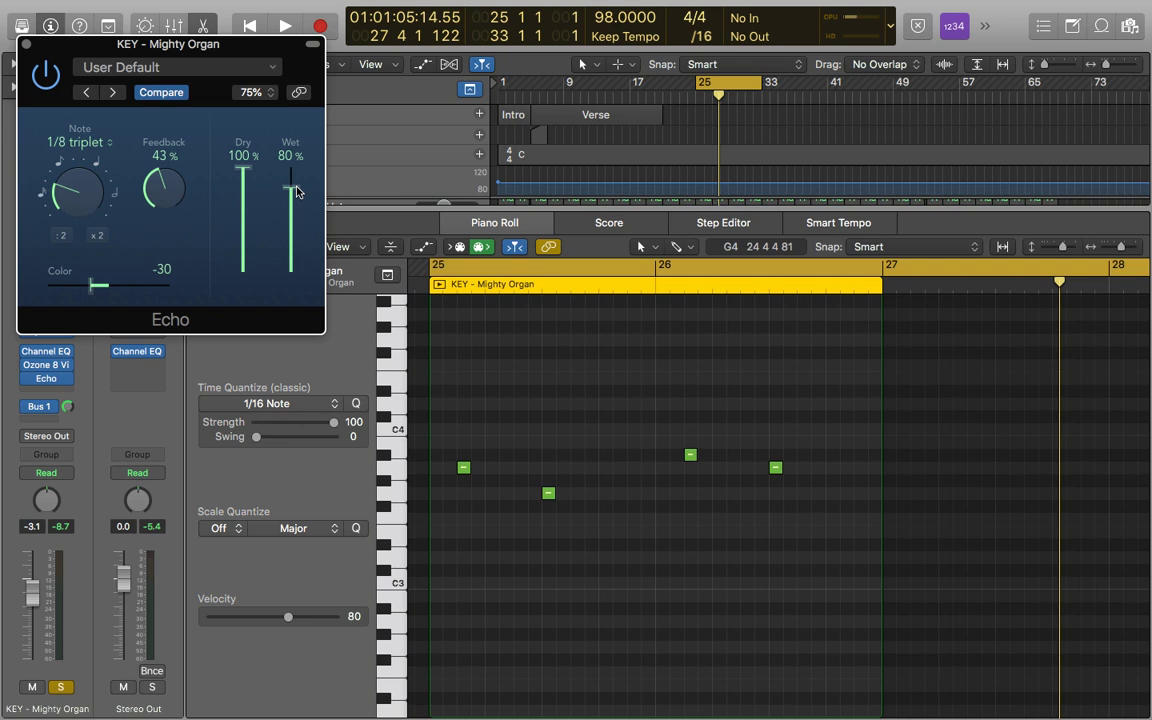
Set the Echo mix to 100% wet and 38% dry, auditioning the result
left_click_drag(296, 191, 294, 240)
key("space")
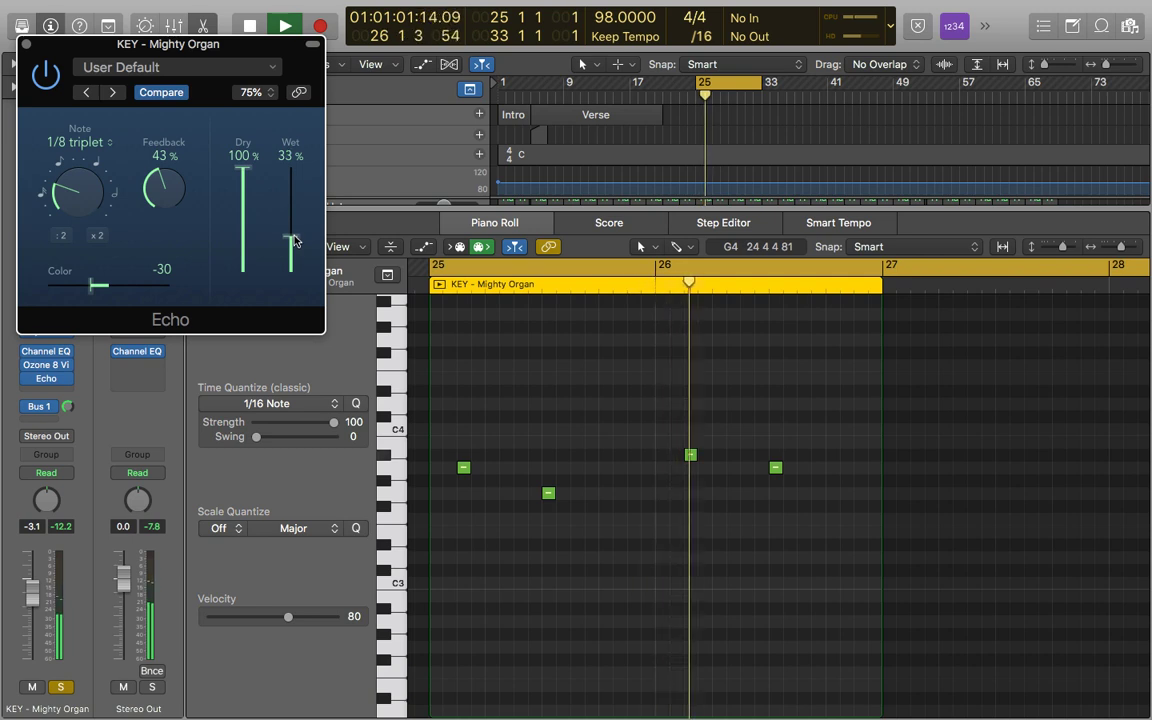
left_click(337, 280)
key("space")
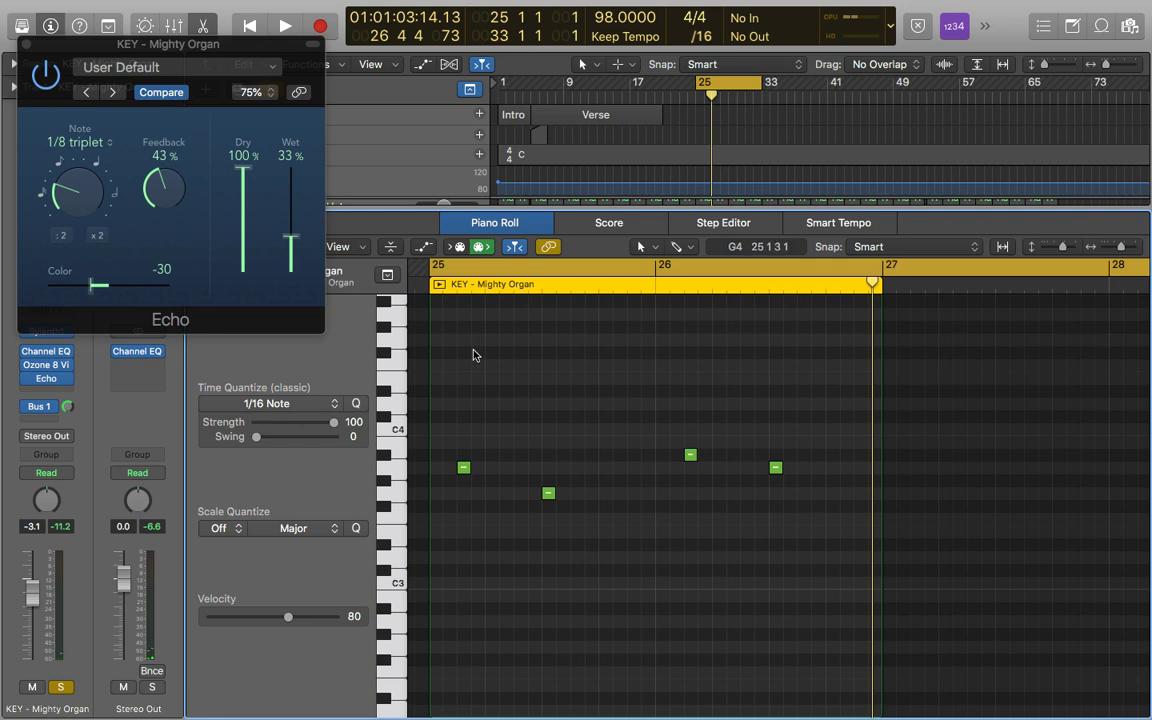
left_click_drag(291, 237, 248, 238)
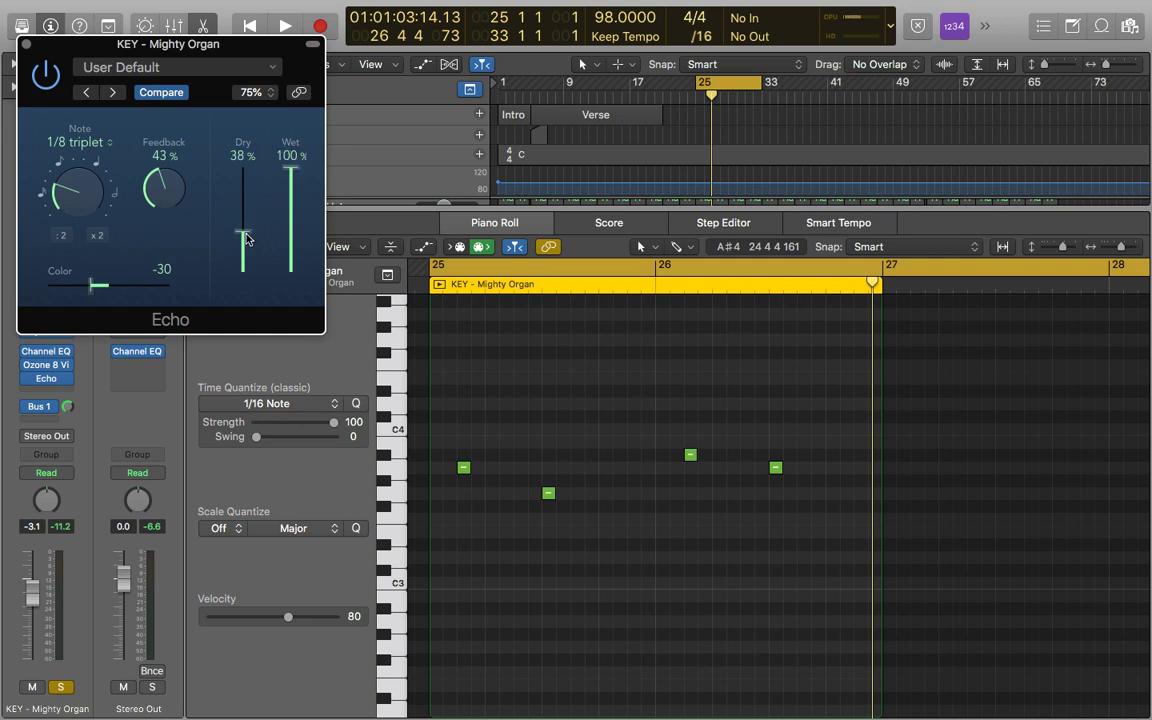
key("space")
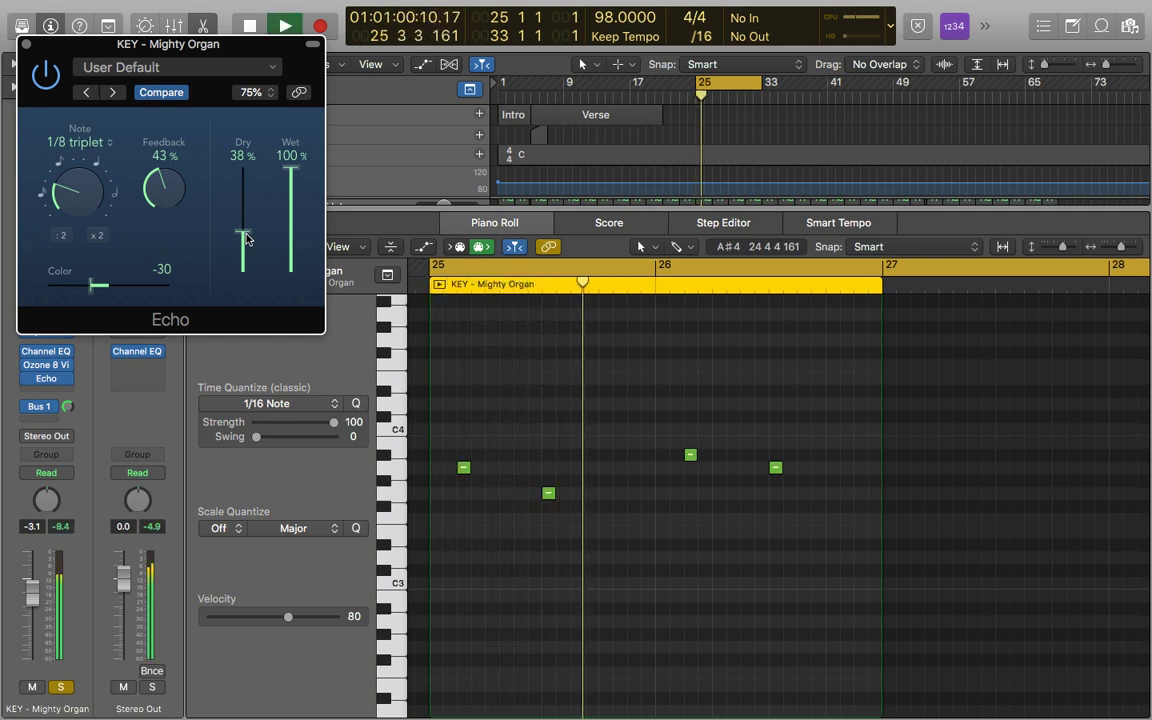
key("space")
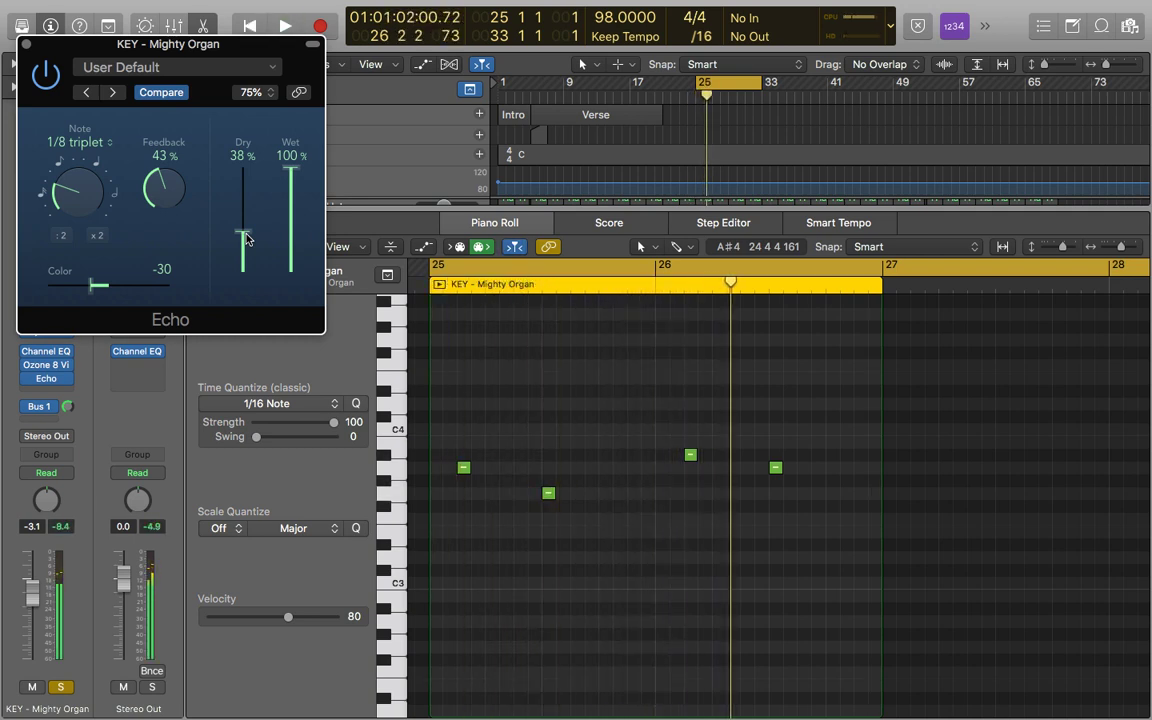